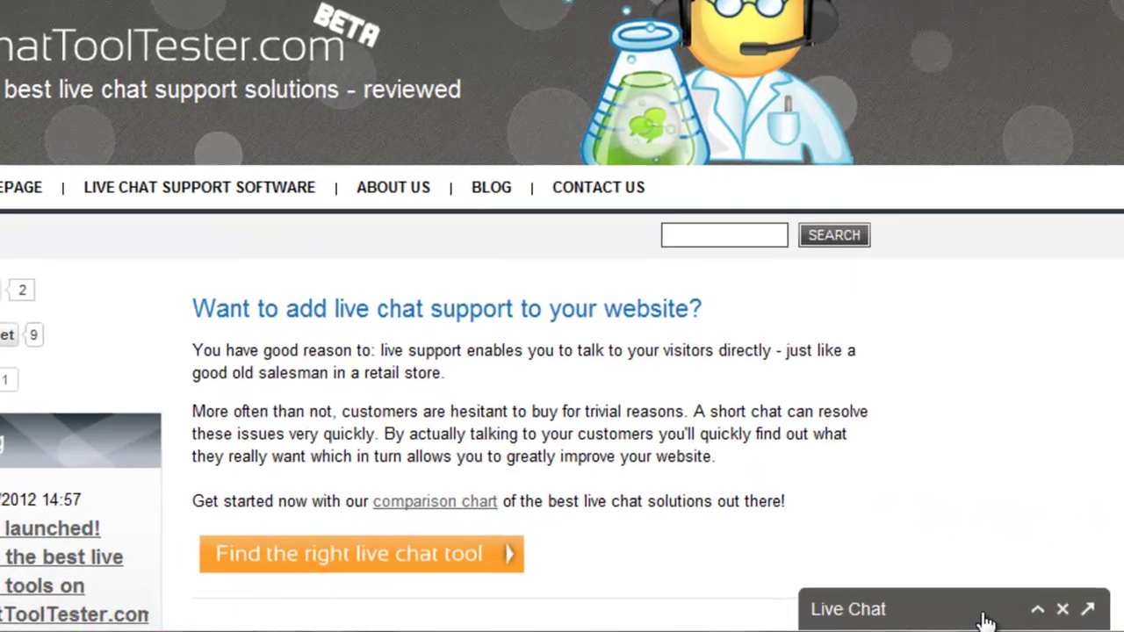
Step: Send the visitor greeting "Hi there!" through the Olark chat widget
left_click(1046, 613)
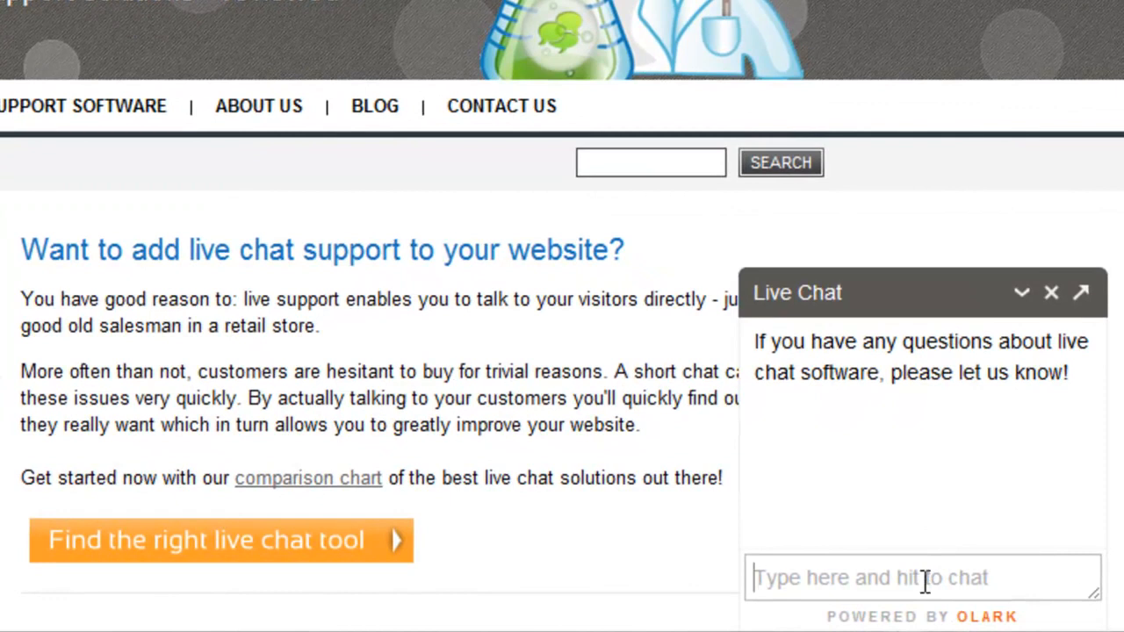
type("Hi ther")
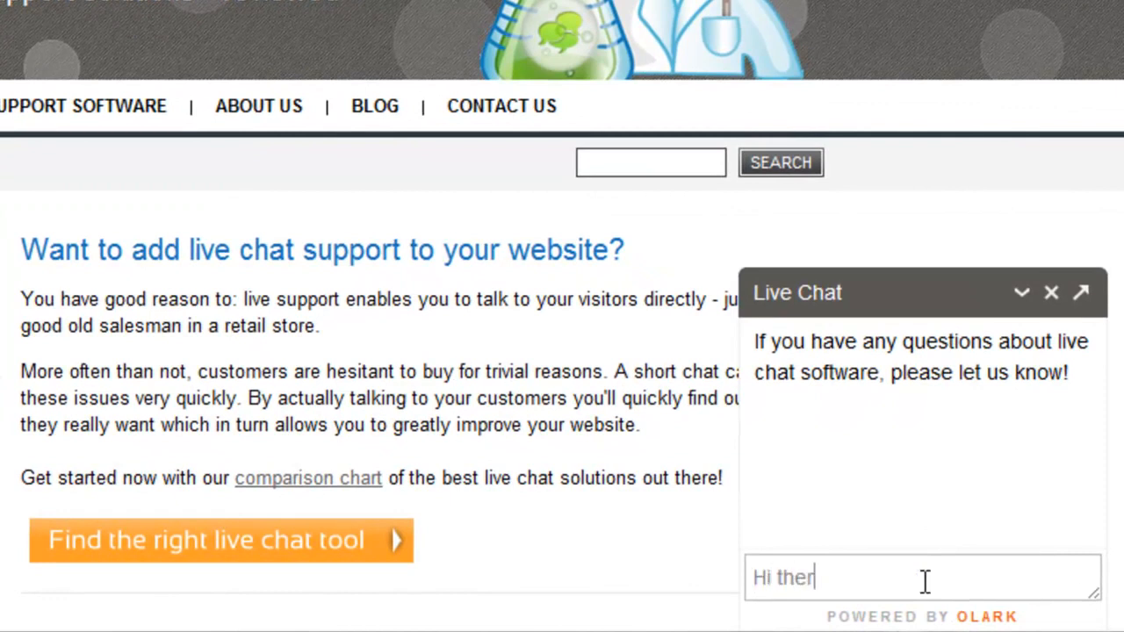
type("e!")
key("Return")
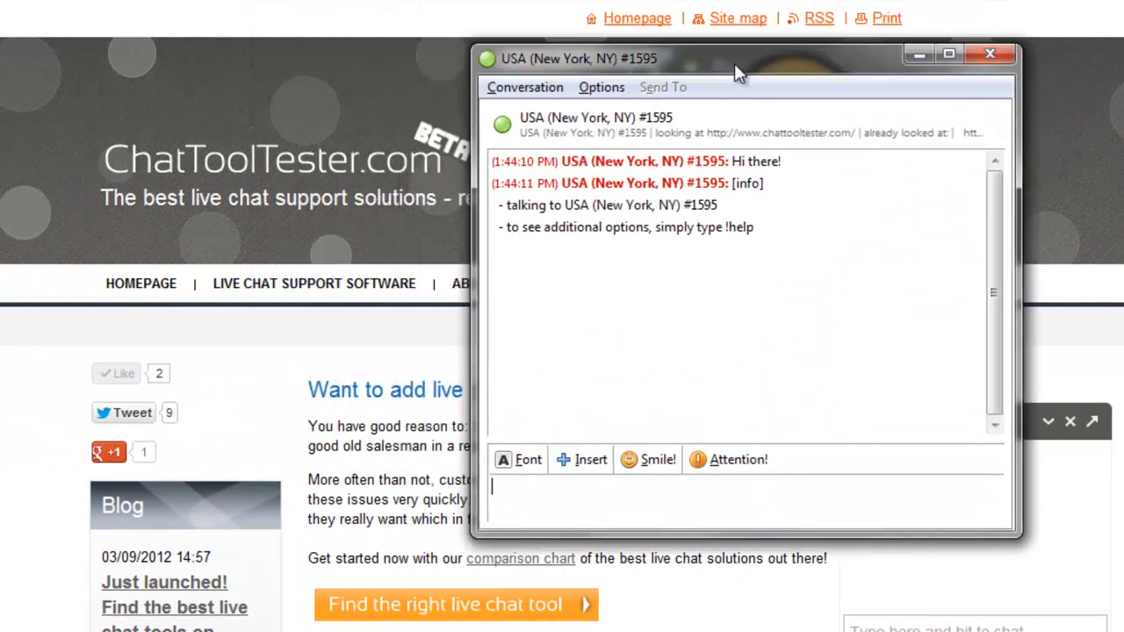
Step: Reply from the IM client with "Hi! How can I help you today?"
left_click_drag(734, 63, 758, 91)
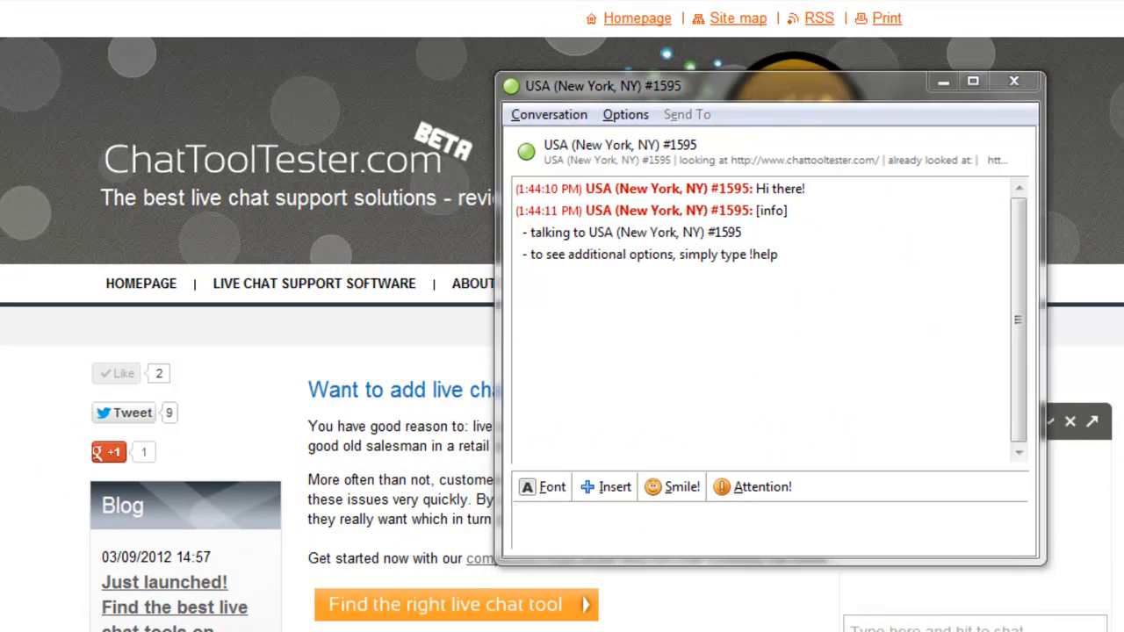
type("Hi! H")
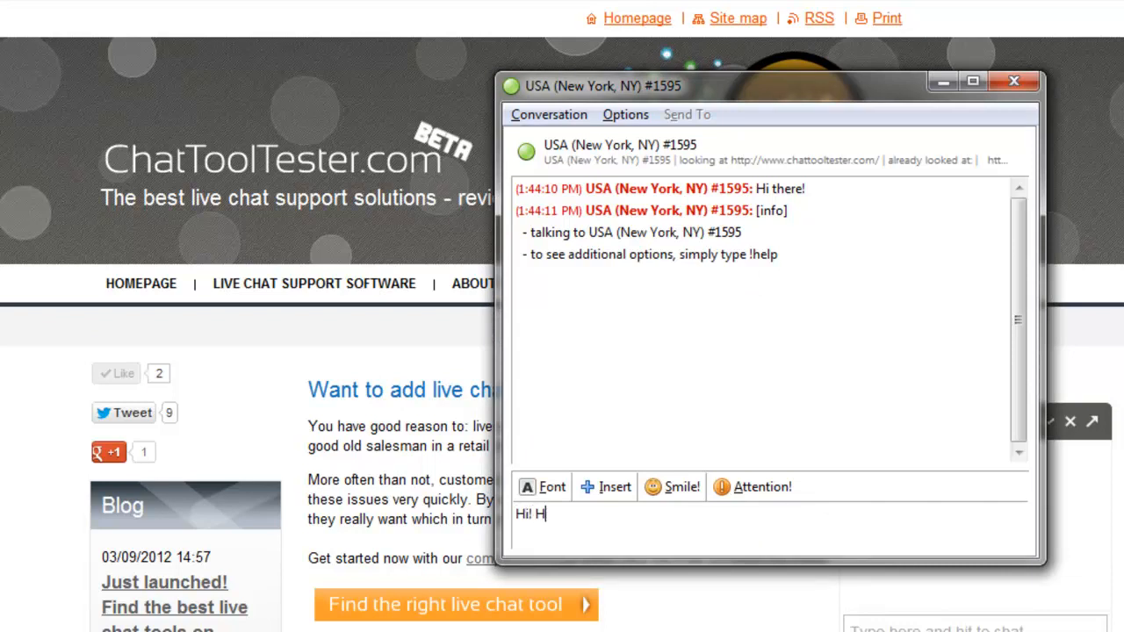
type("ow can I he")
type("lp you today?")
key("Return")
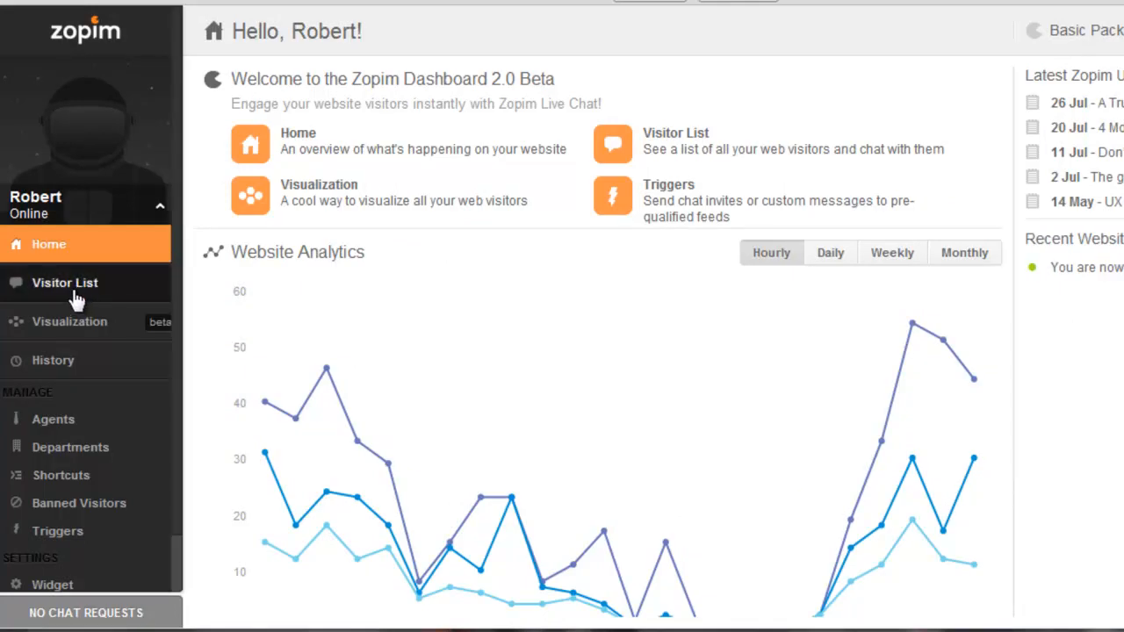
Step: From the EmailToolTester site, start a live chat asking "Hi, I have a question!"
left_click(79, 292)
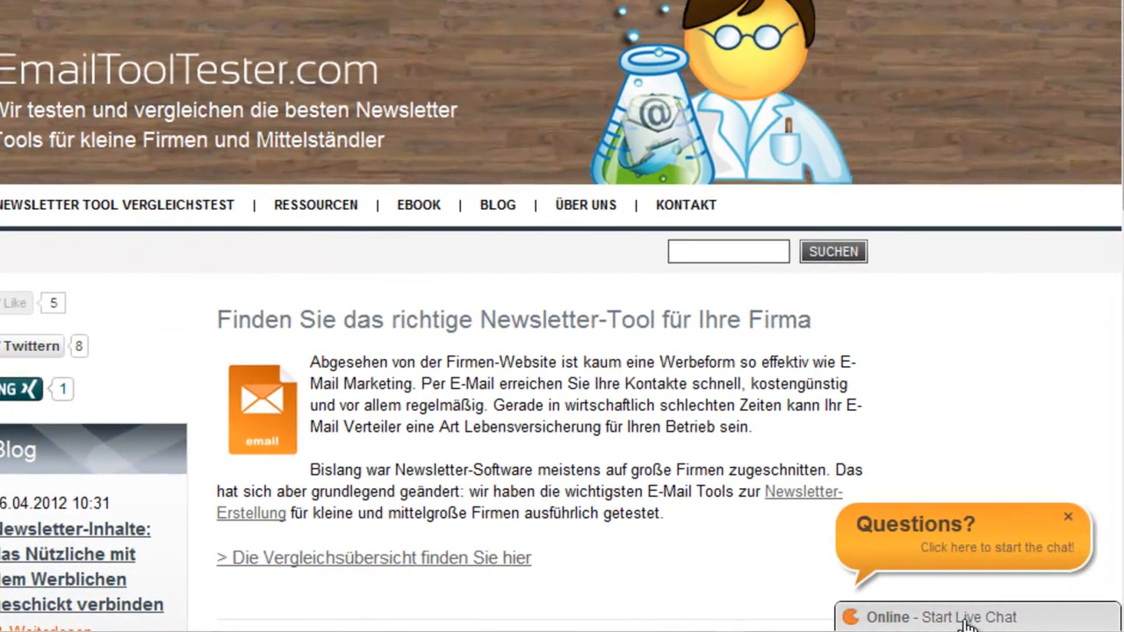
left_click(969, 625)
type("Hi")
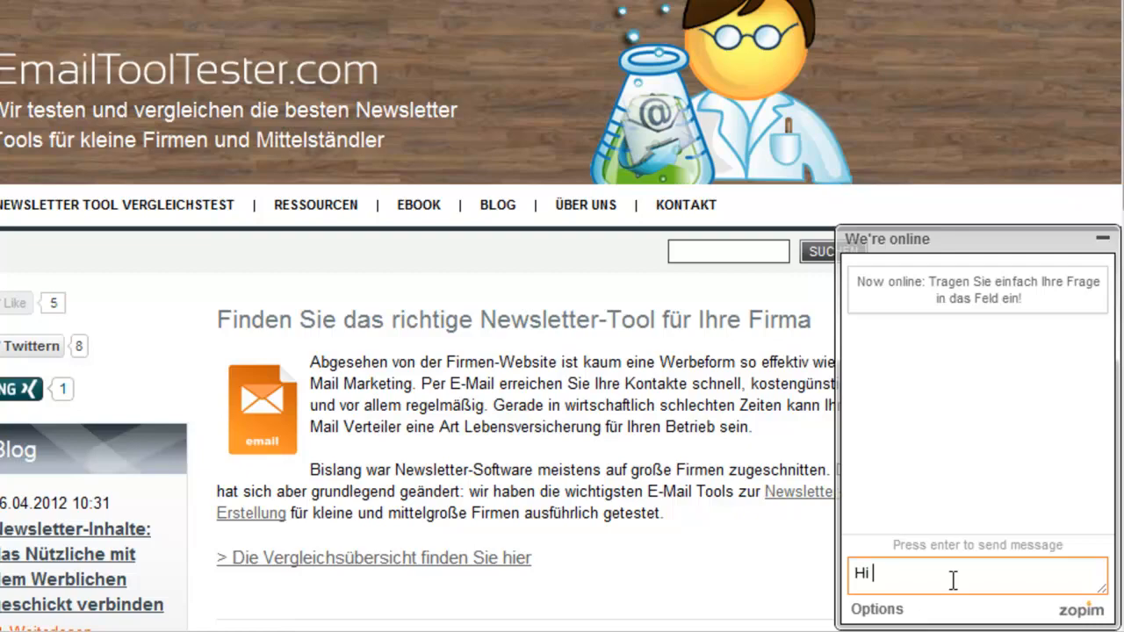
type(", I have a questio")
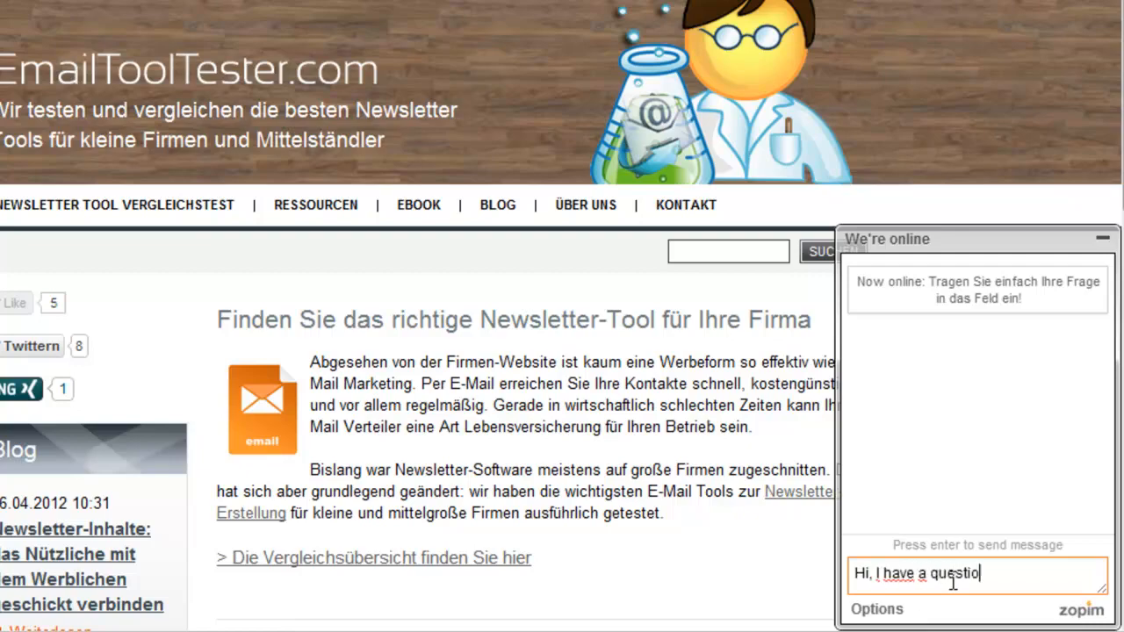
type("n!")
key("Return")
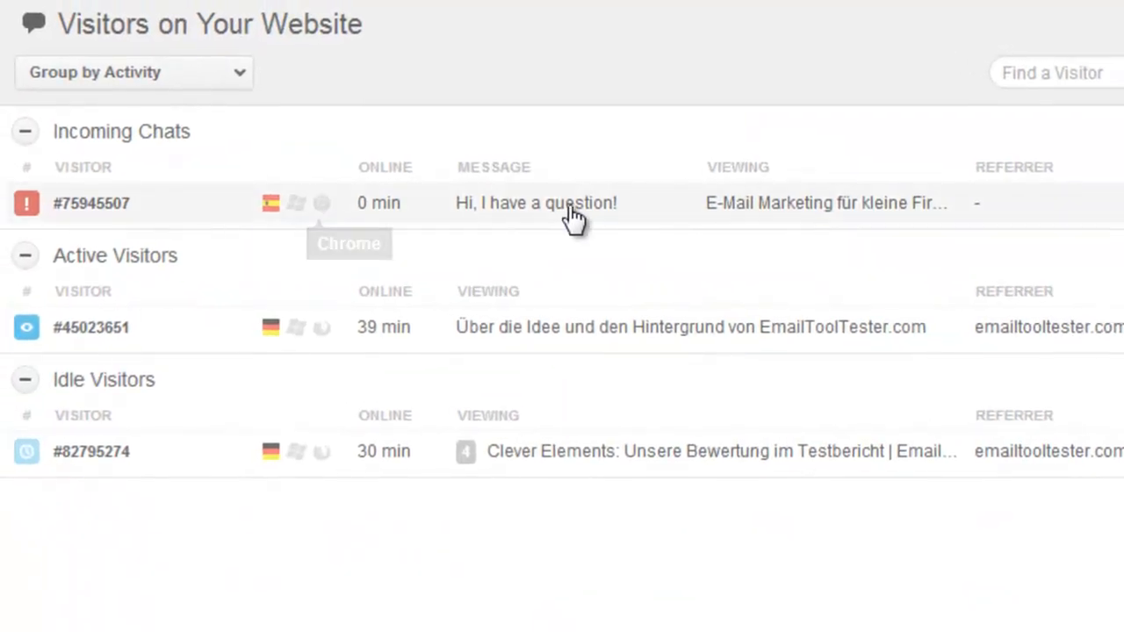
Step: Join the incoming chat and answer "Great, how can i help you"
left_click(569, 206)
type("Grea")
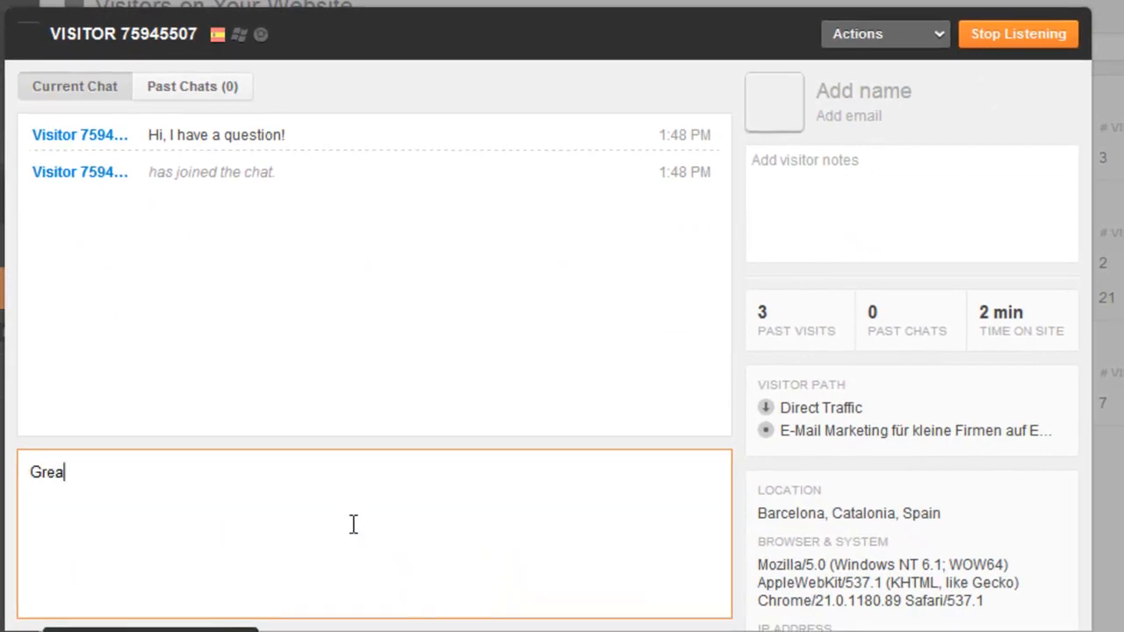
type("t, how can i ")
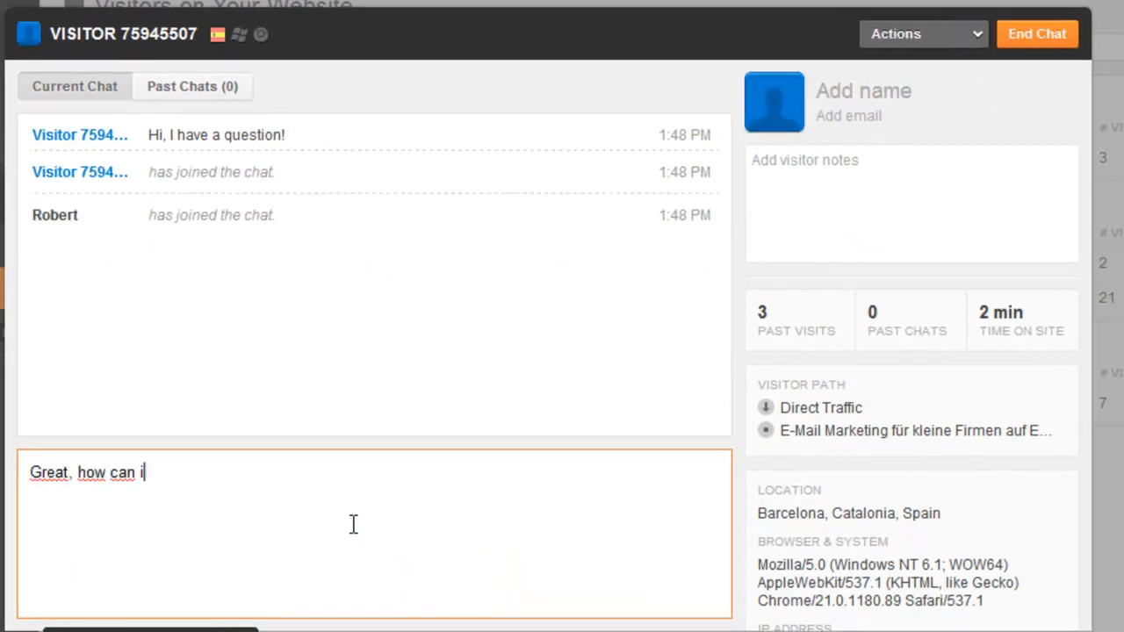
type("help you")
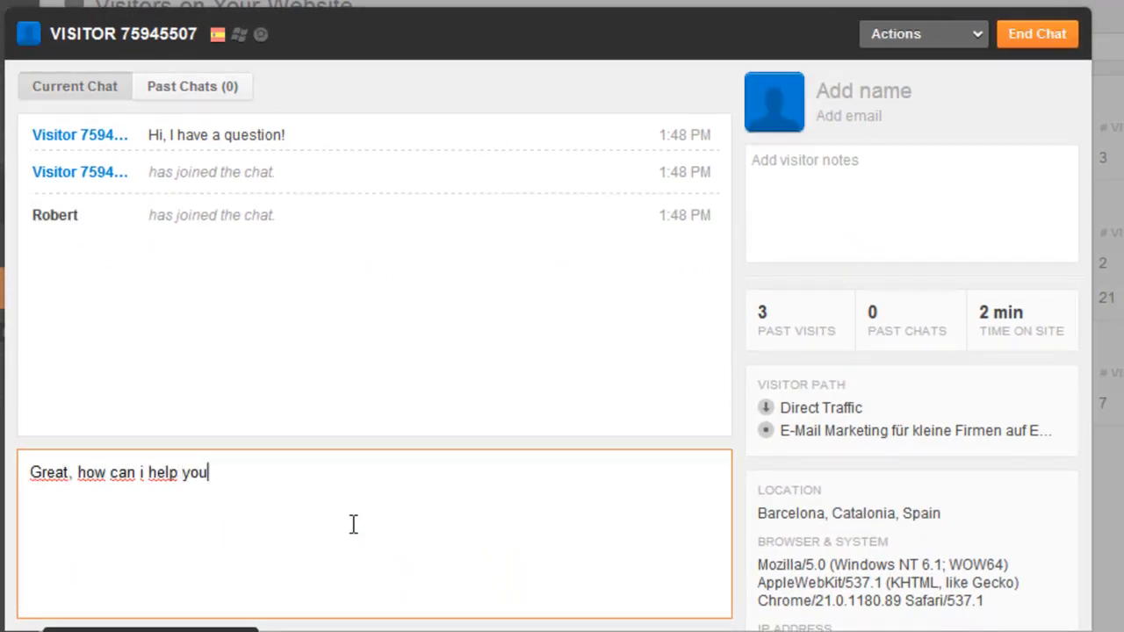
type("?")
key("Return")
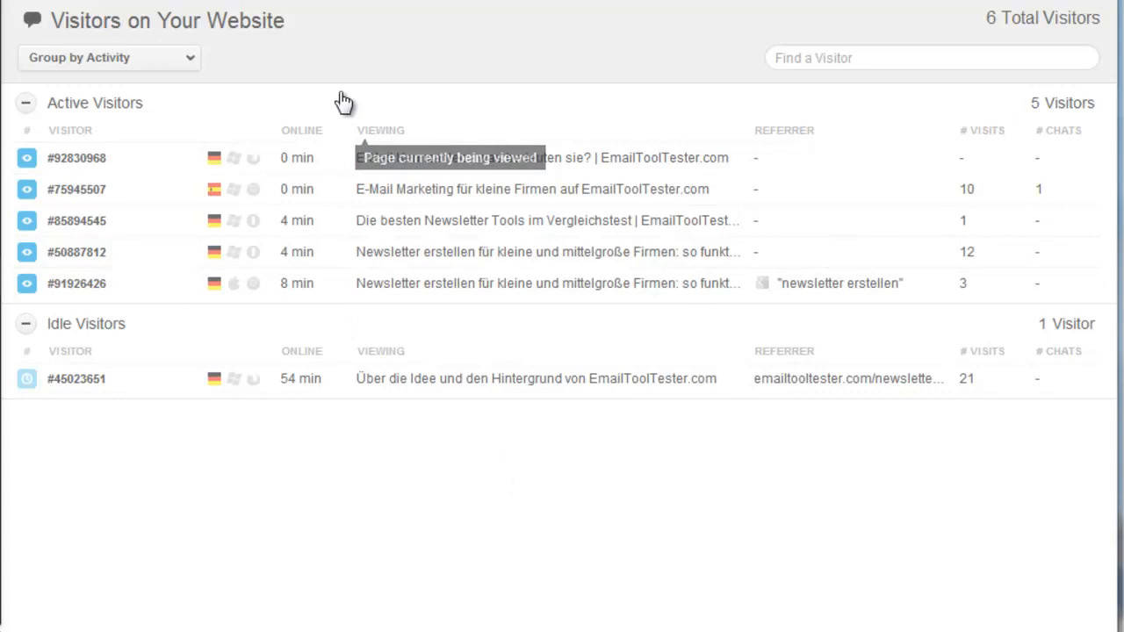
Step: Group the visitor list by Page URL instead of activity
left_click(148, 57)
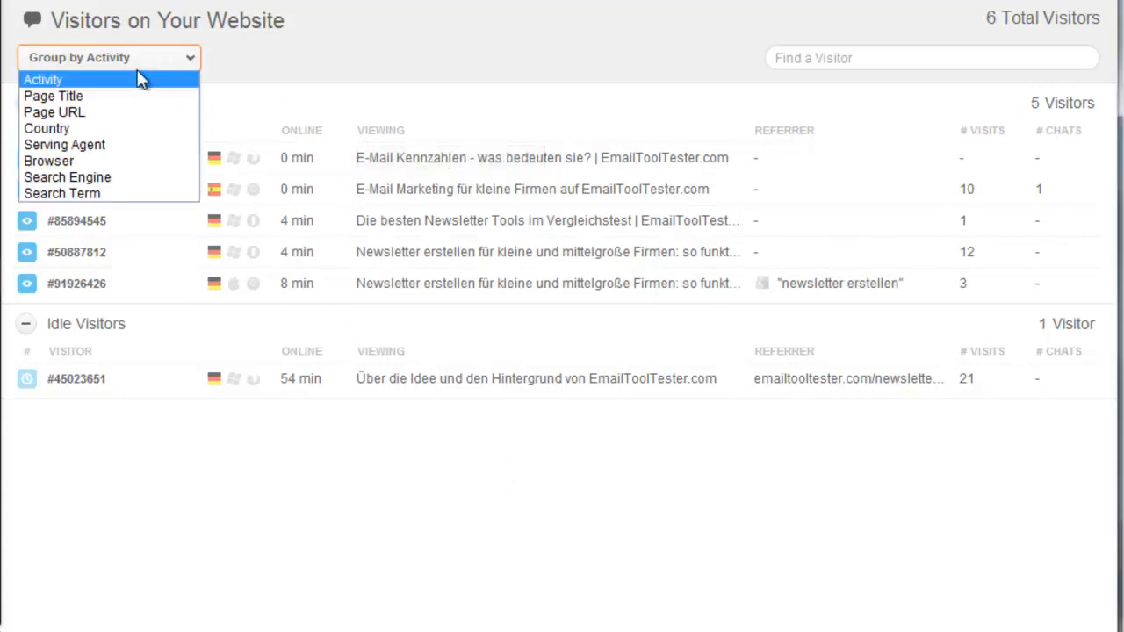
left_click(118, 112)
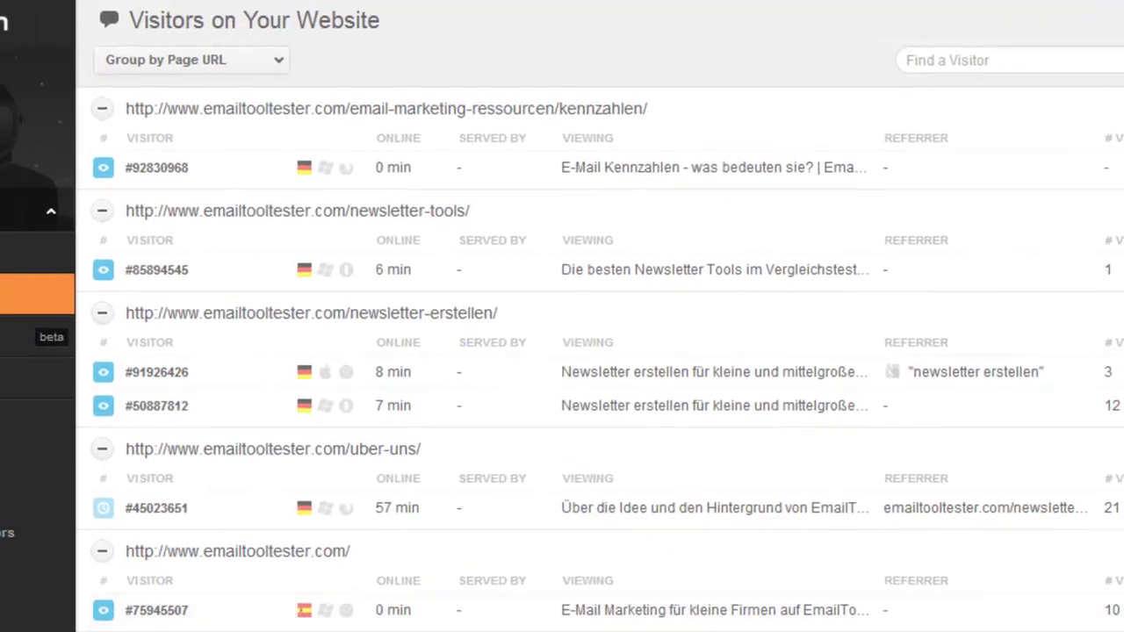
Step: Offer help in visitor 75945507's chat and have the visitor reply "Alright, thanks!"
left_click(431, 608)
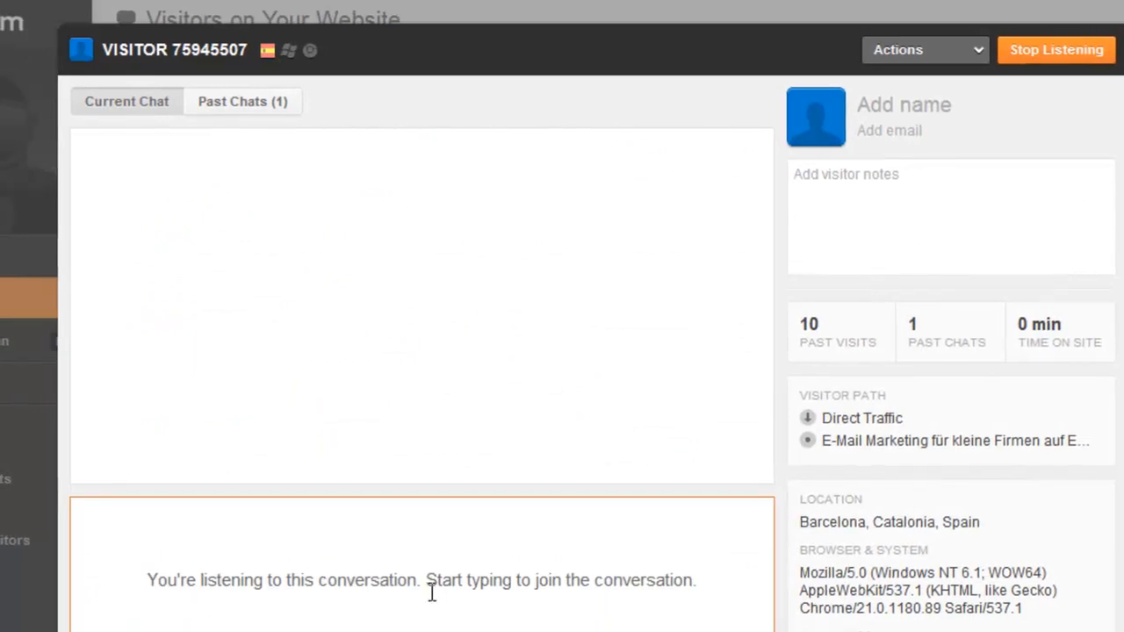
type("If I can help ")
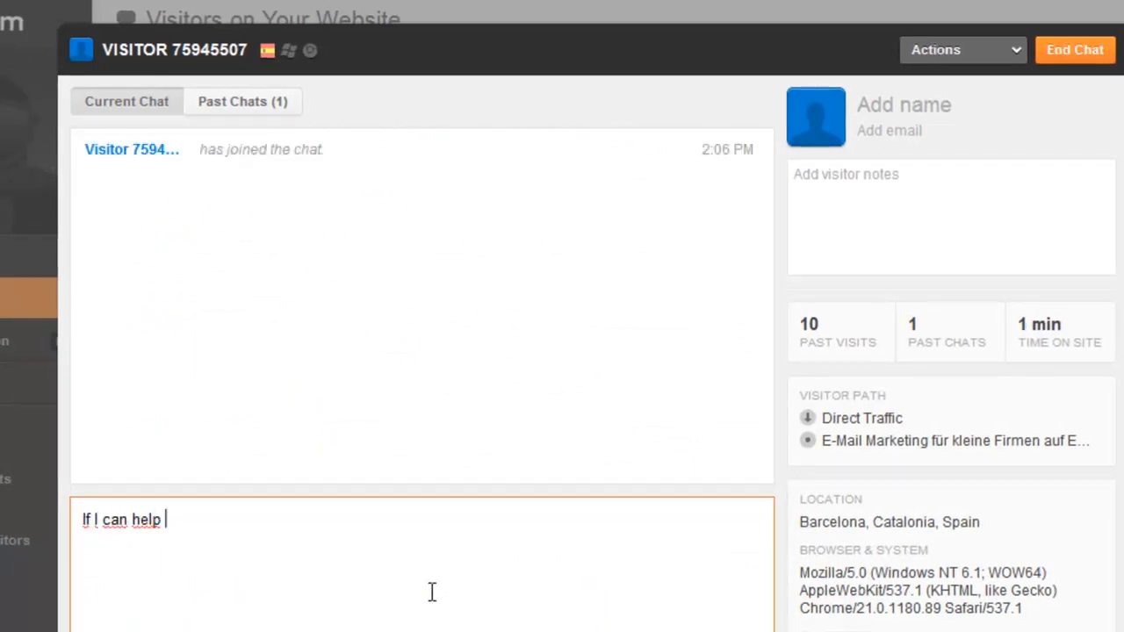
type("you with anything, j")
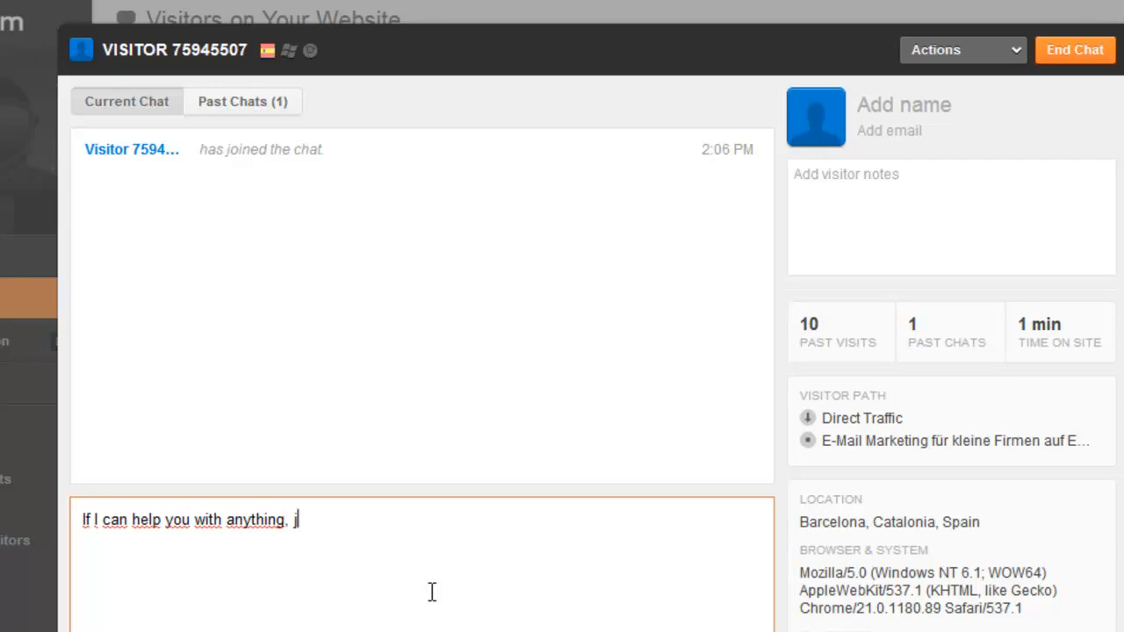
type("ust let me know!")
key("Return")
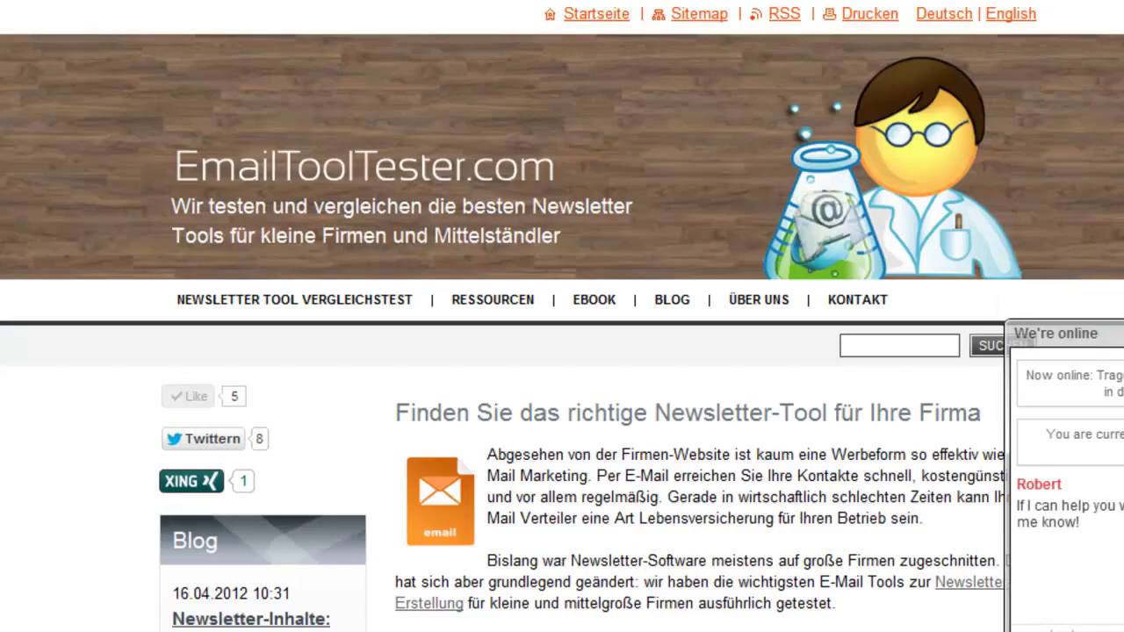
mouse_move(1079, 334)
left_mouse_down()
mouse_move(896, 296)
mouse_move(667, 281)
left_mouse_up()
type("Alrig")
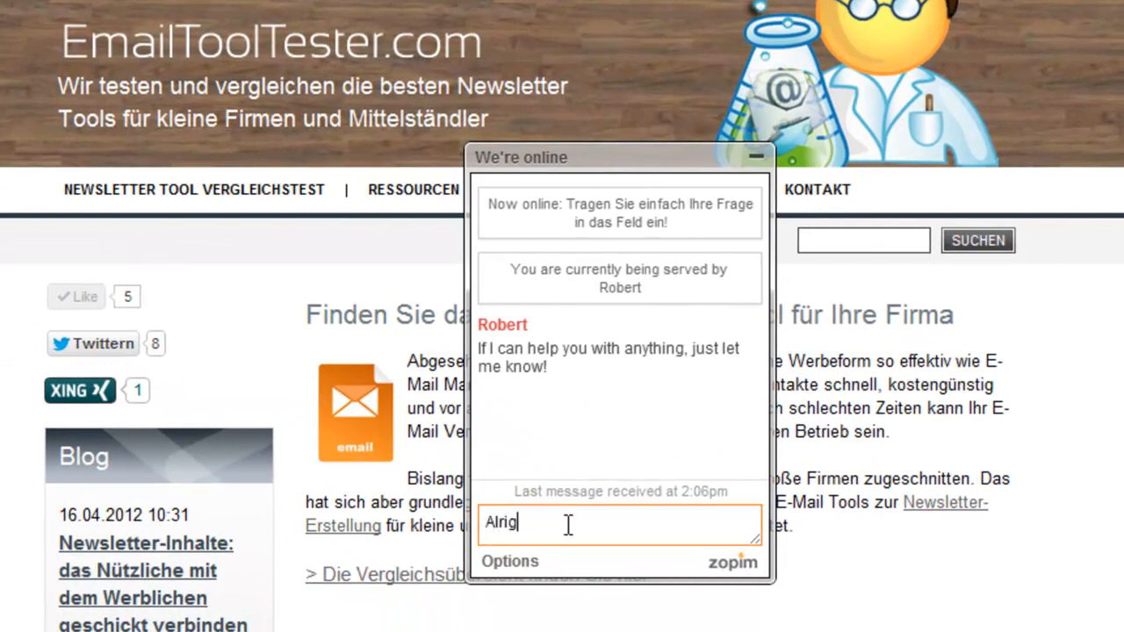
type("ht, thanks!")
key("Return")
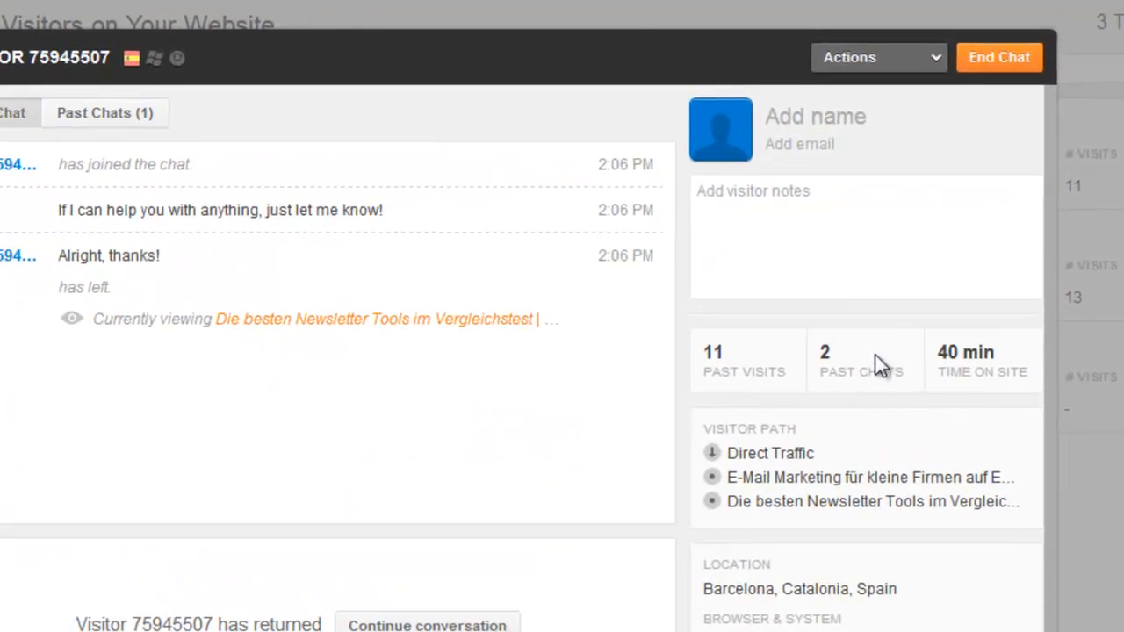
left_click(895, 52)
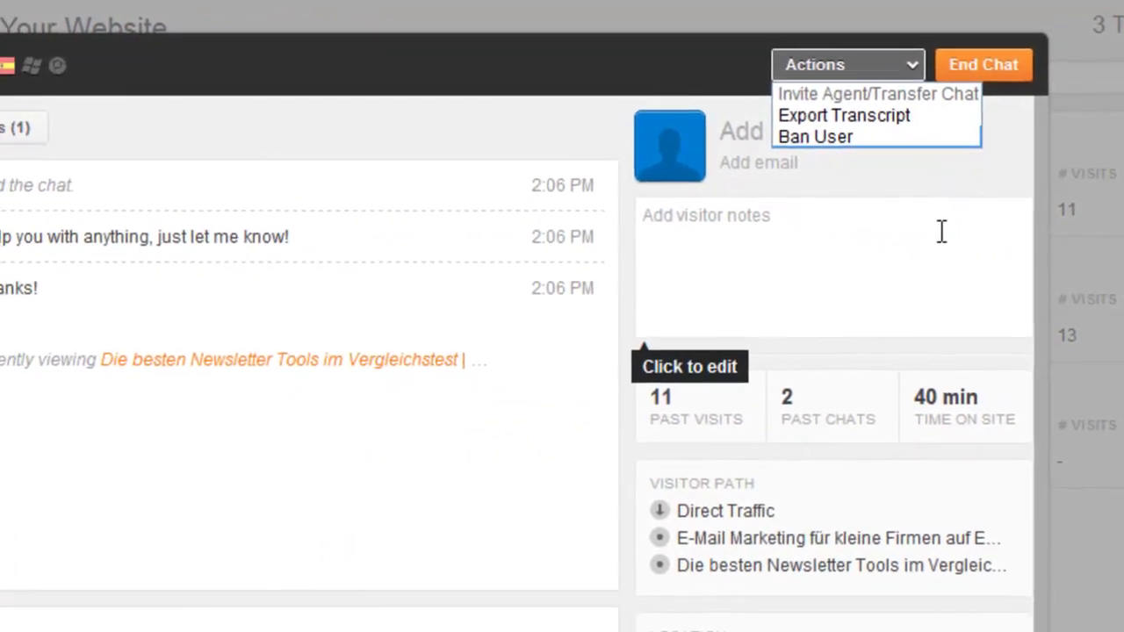
left_click(949, 164)
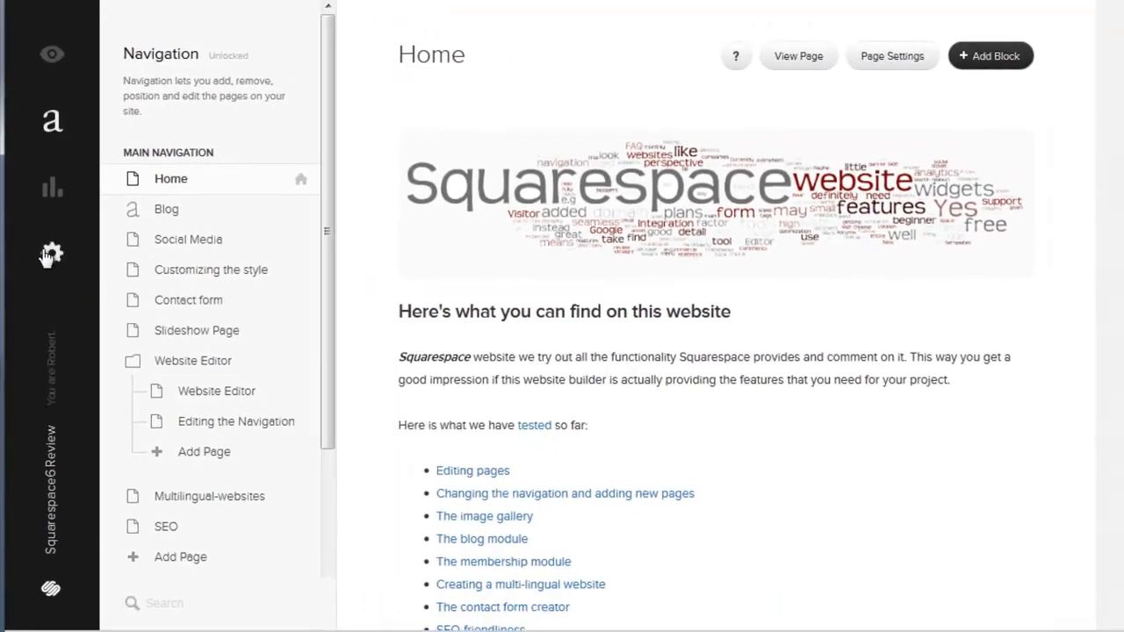
Step: Paste the Zopim chat script into the Code Injection footer and save settings
left_click(50, 255)
left_click(184, 414)
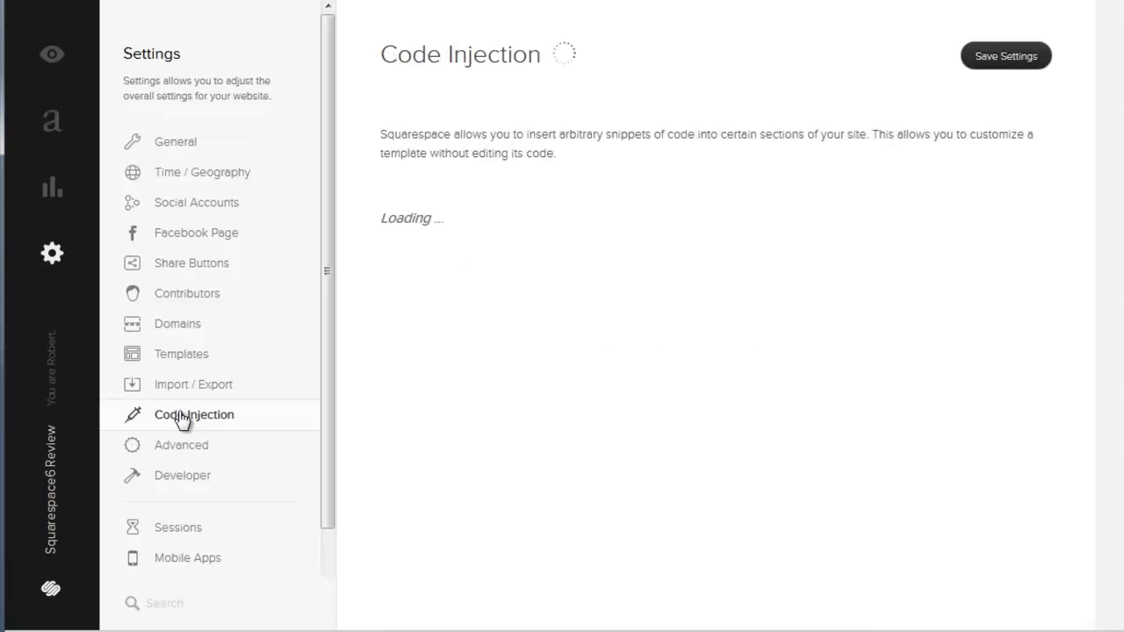
scroll(716, 369, "down", 2)
scroll(825, 302, "down", 3)
left_click(824, 302)
key("ctrl+v")
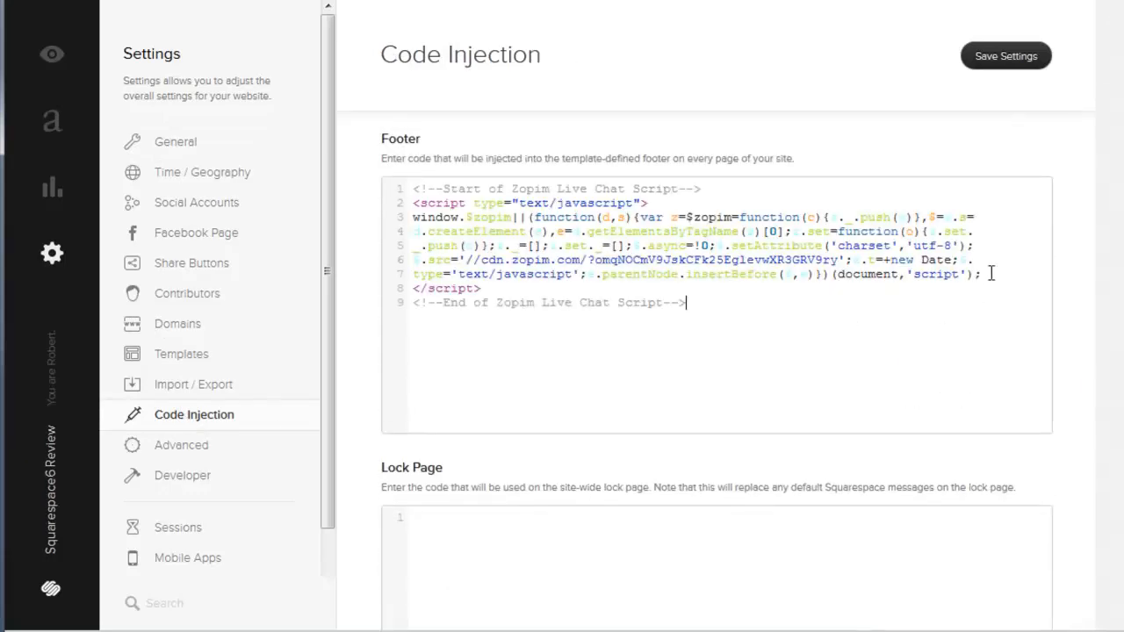
left_click(1007, 56)
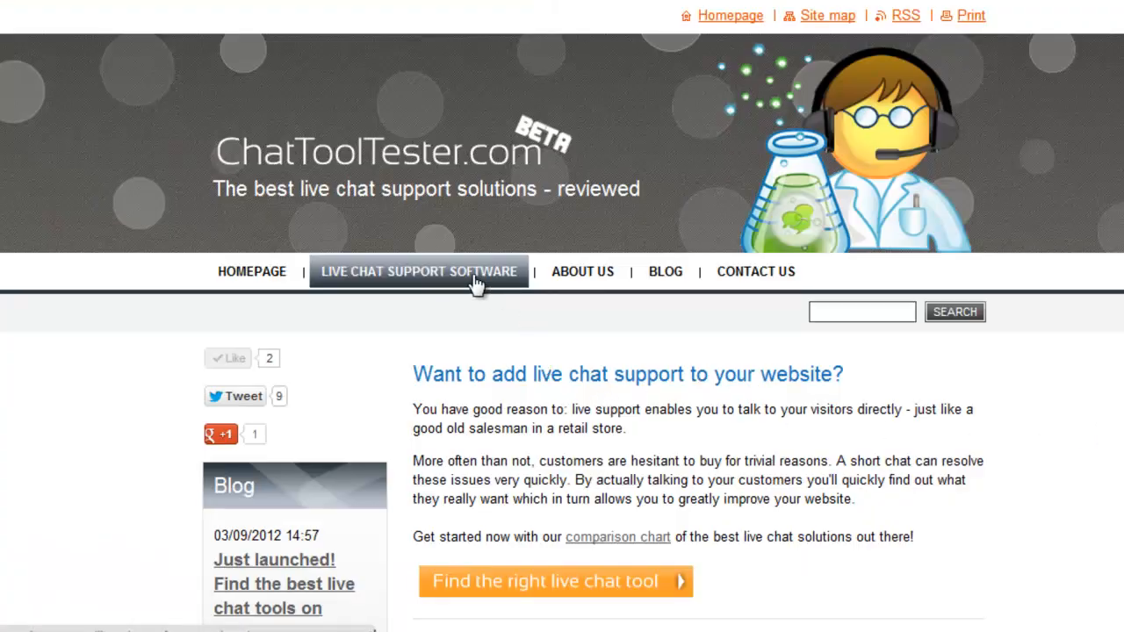
Step: View the live chat software comparison, then the pros and cons article
left_click(475, 284)
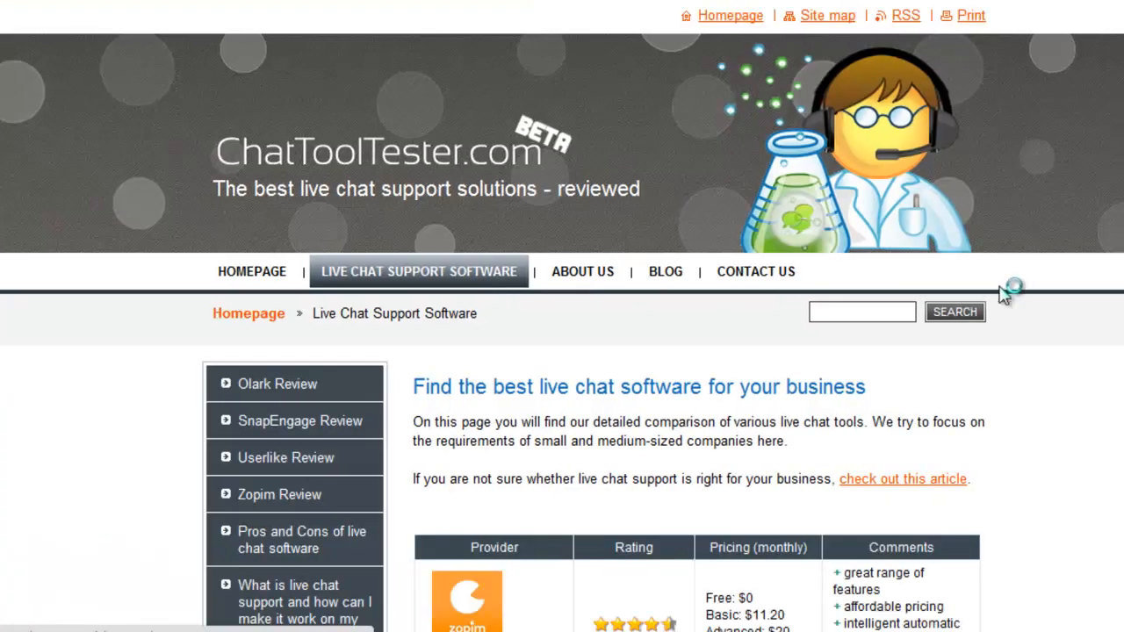
scroll(562, 316, "down", 2)
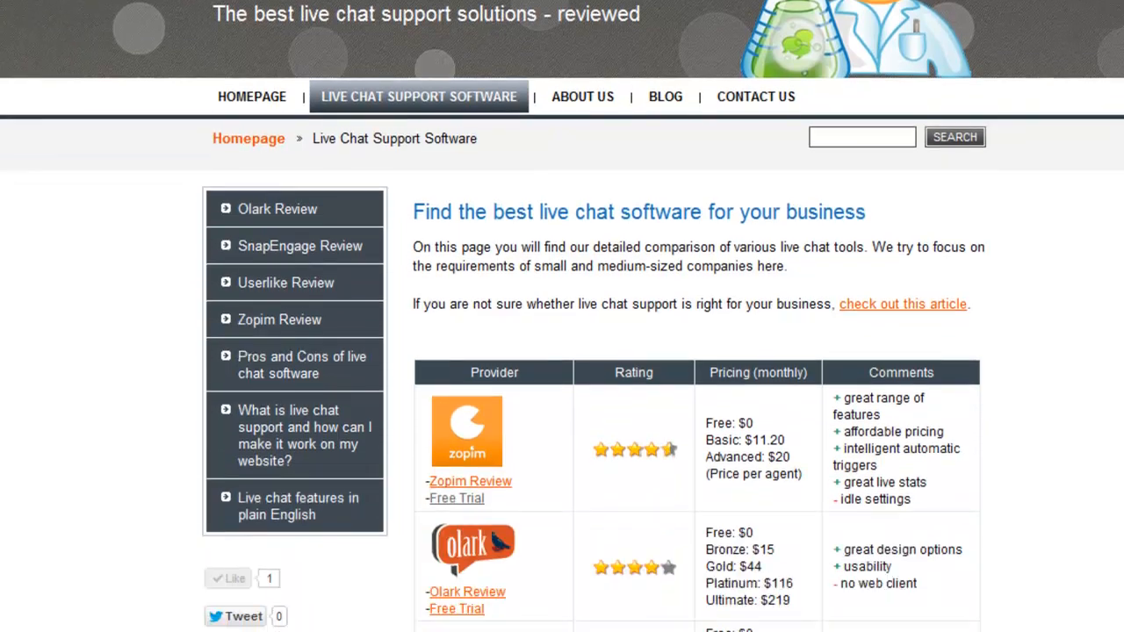
scroll(562, 316, "down", 2)
scroll(562, 316, "down", 1)
scroll(562, 316, "down", 2)
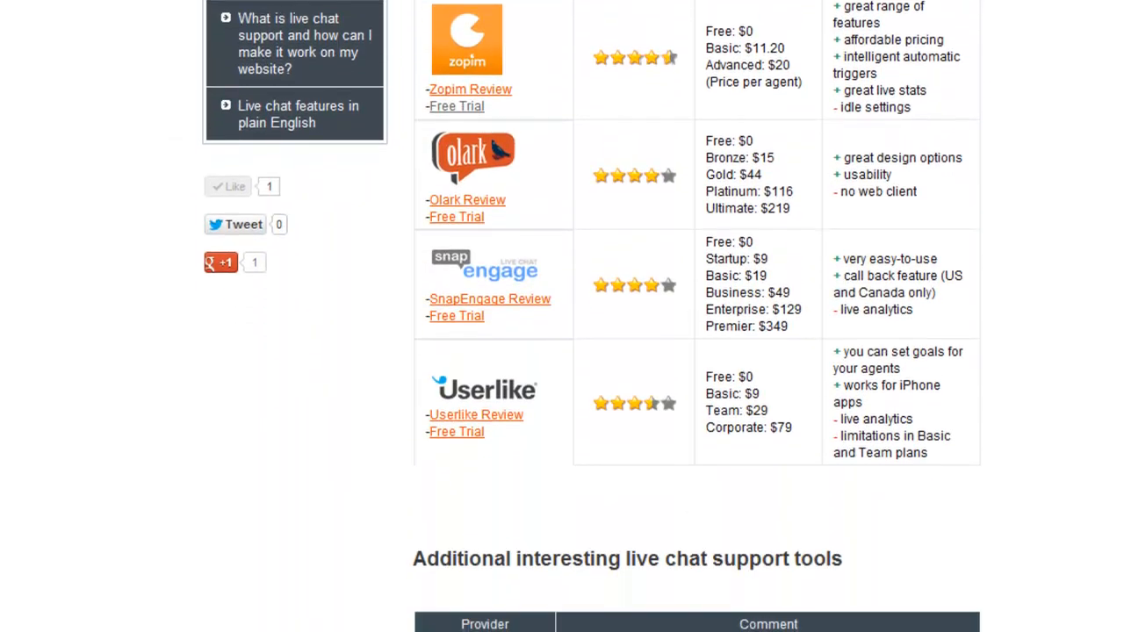
scroll(562, 316, "down", 2)
scroll(562, 316, "up", 2)
scroll(562, 317, "up", 3)
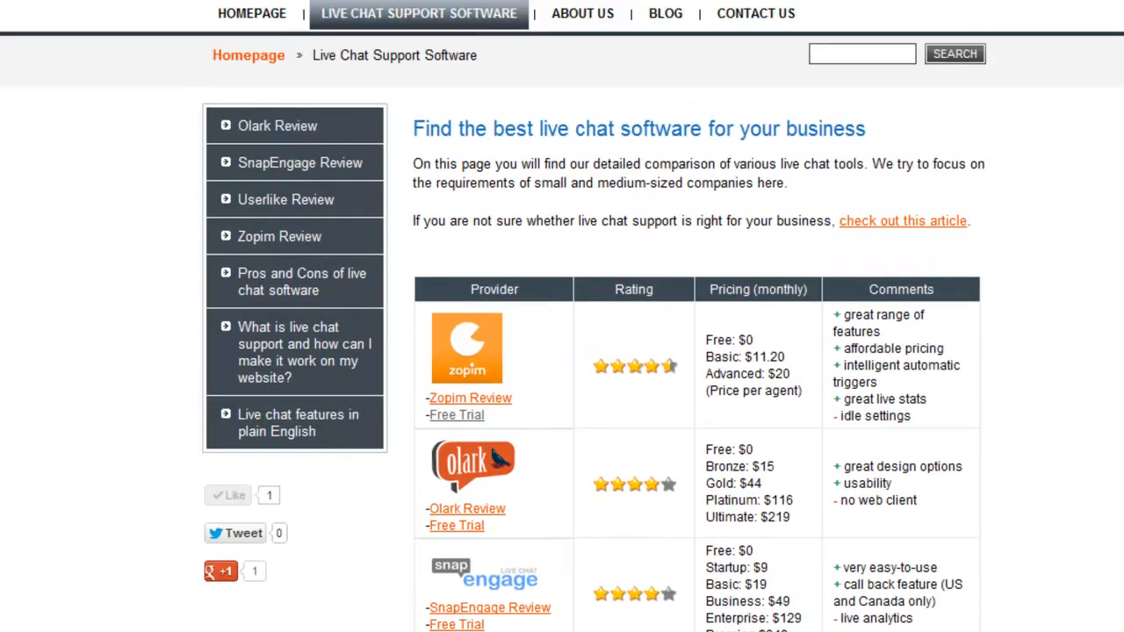
left_click(266, 299)
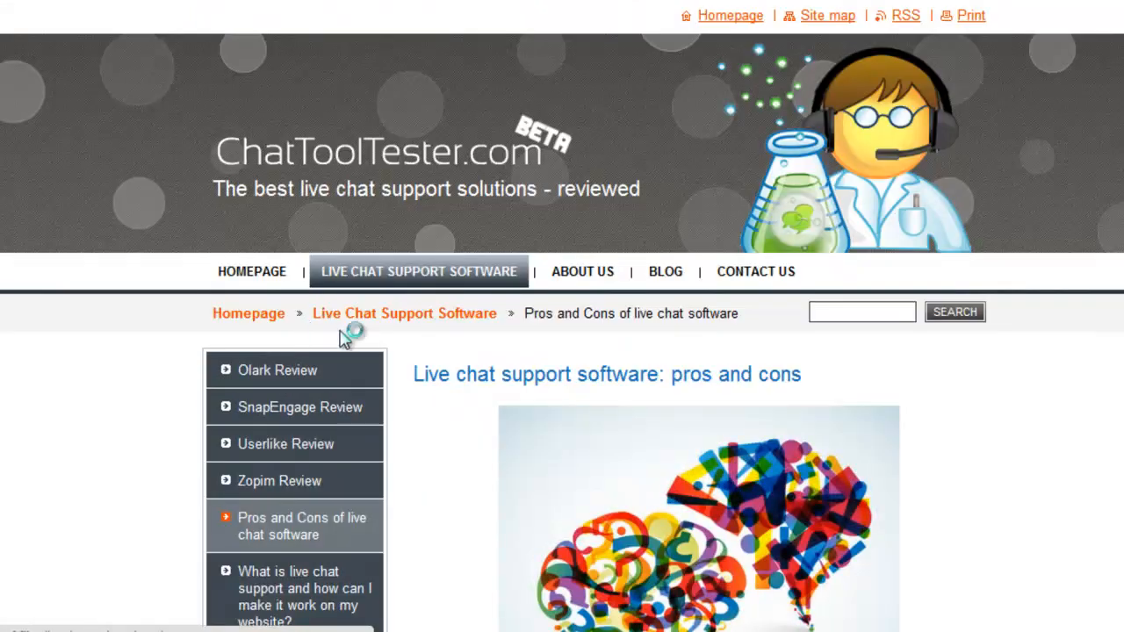
scroll(562, 316, "down", 2)
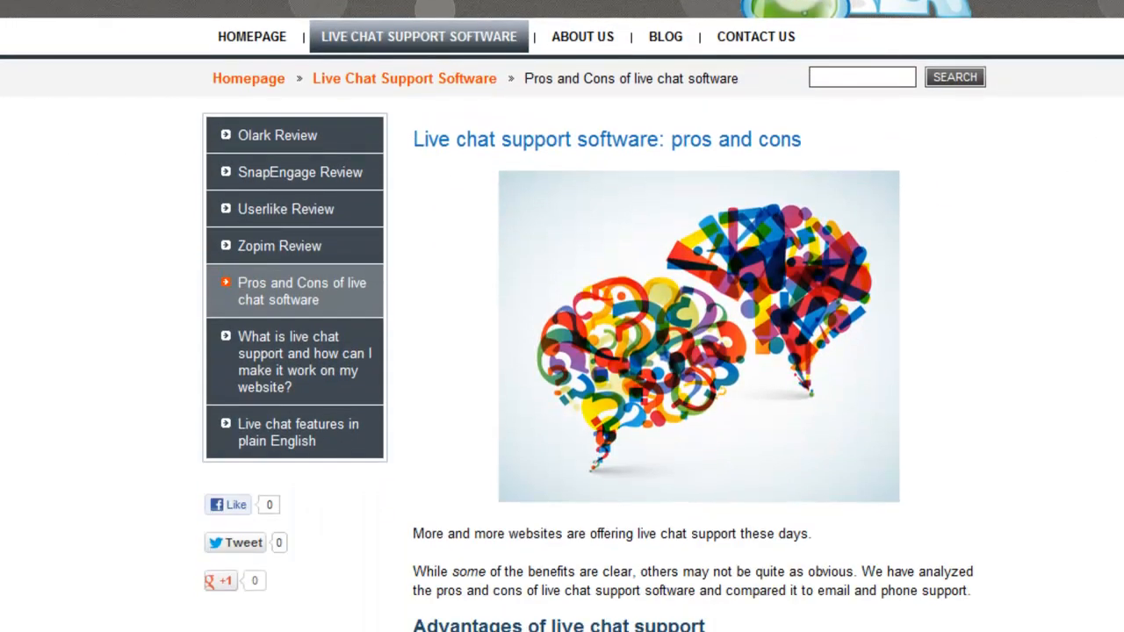
scroll(562, 316, "down", 3)
scroll(562, 317, "down", 2)
scroll(562, 316, "down", 3)
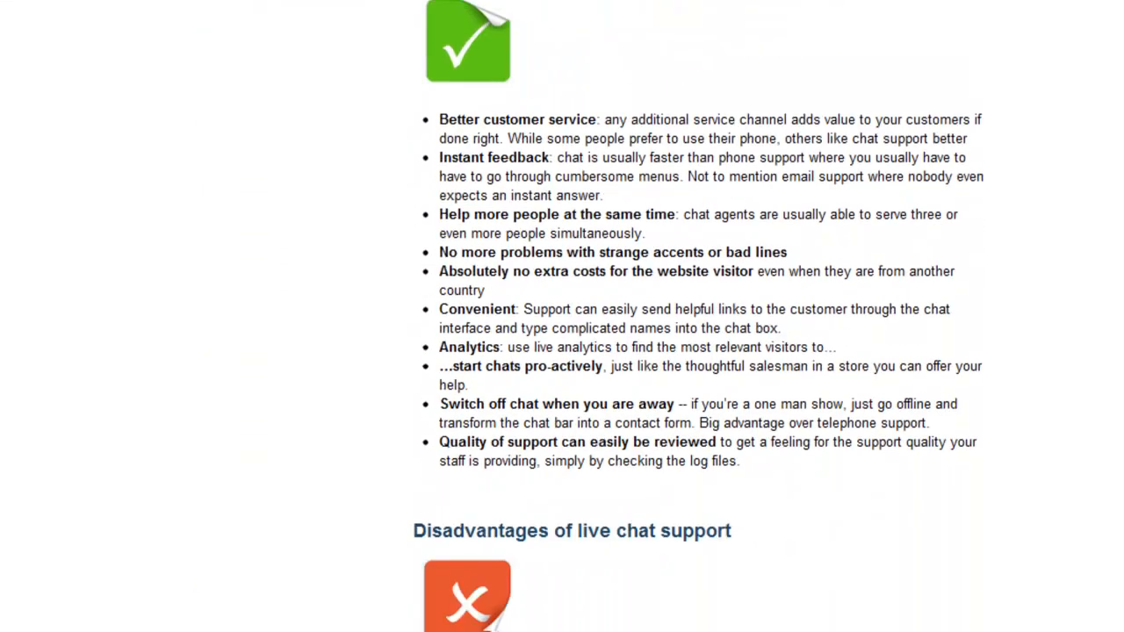
scroll(562, 316, "down", 2)
scroll(562, 316, "down", 3)
scroll(562, 316, "down", 1)
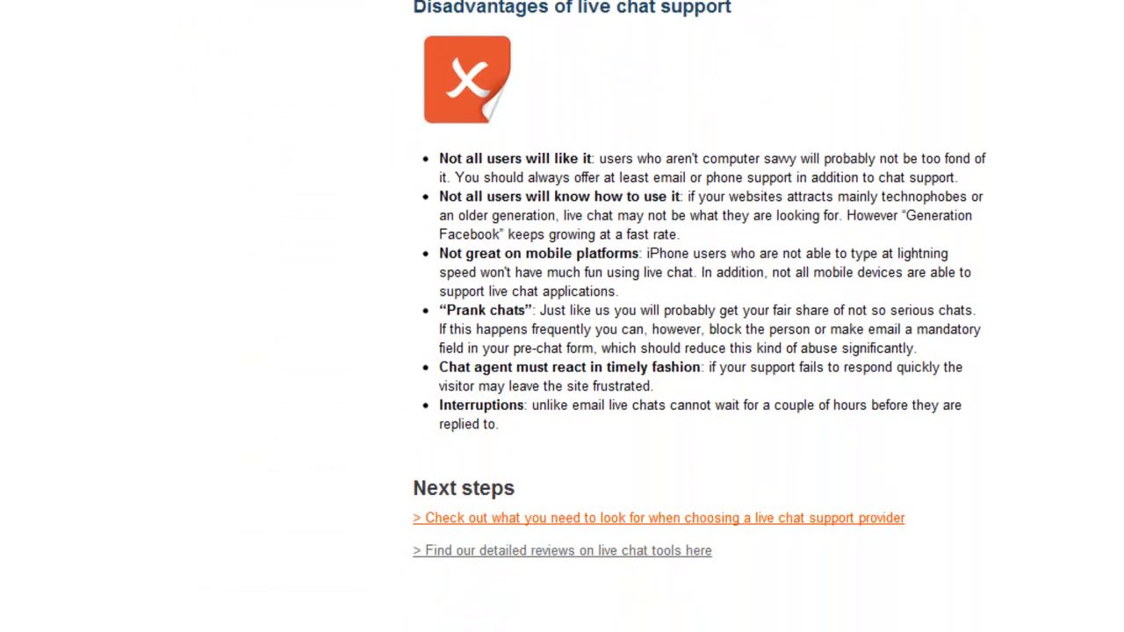